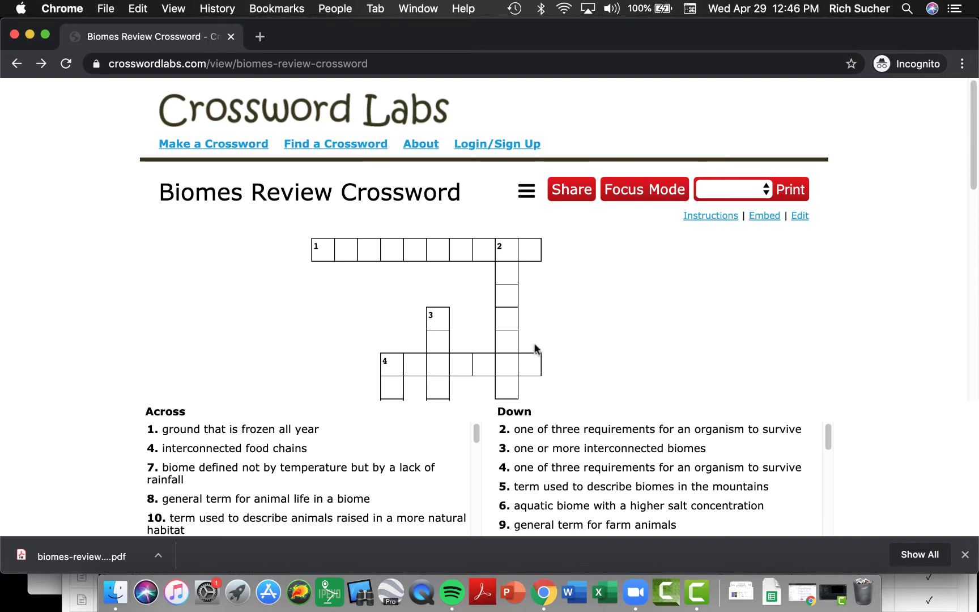
# Select the first cell of 1 Across, the frozen-ground clue, in the Biomes Review Crossword.
pyautogui.click(326, 254)
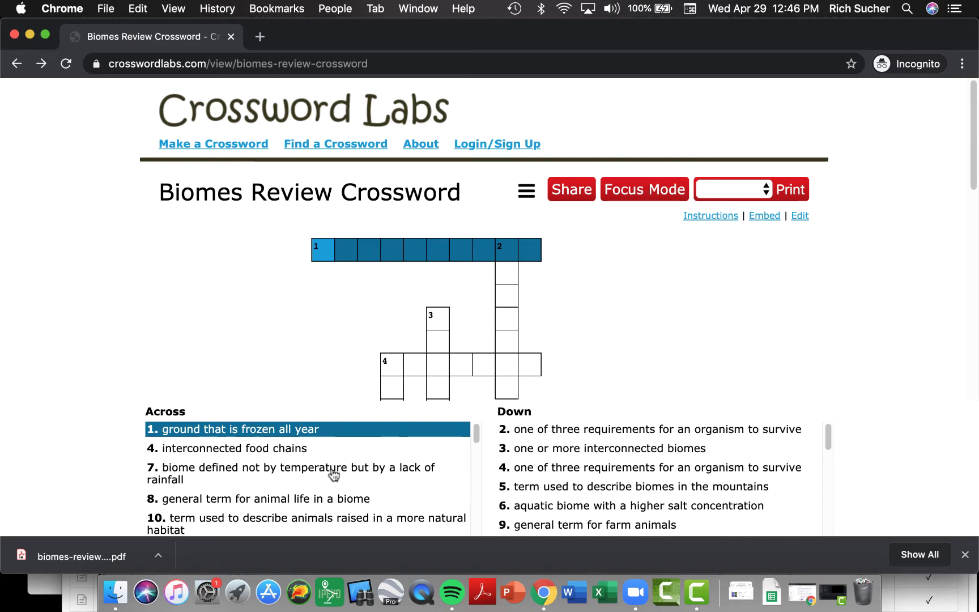
pyautogui.scroll(-5, 334, 474)
pyautogui.scroll(5, 334, 473)
# Generate the Word/PDF print version of the puzzle and look over the PDF in its new tab.
pyautogui.click(764, 186)
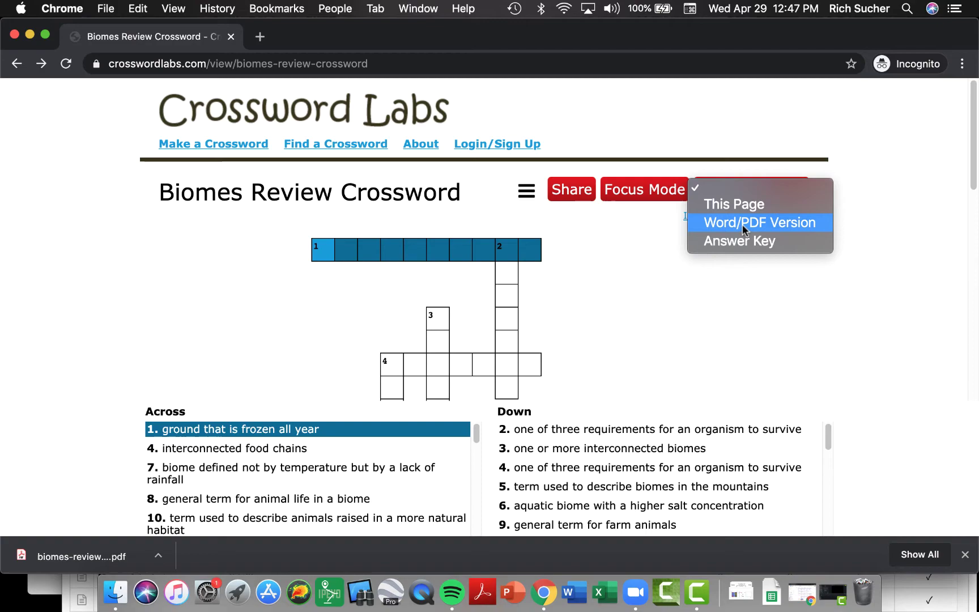
pyautogui.click(743, 224)
pyautogui.click(789, 191)
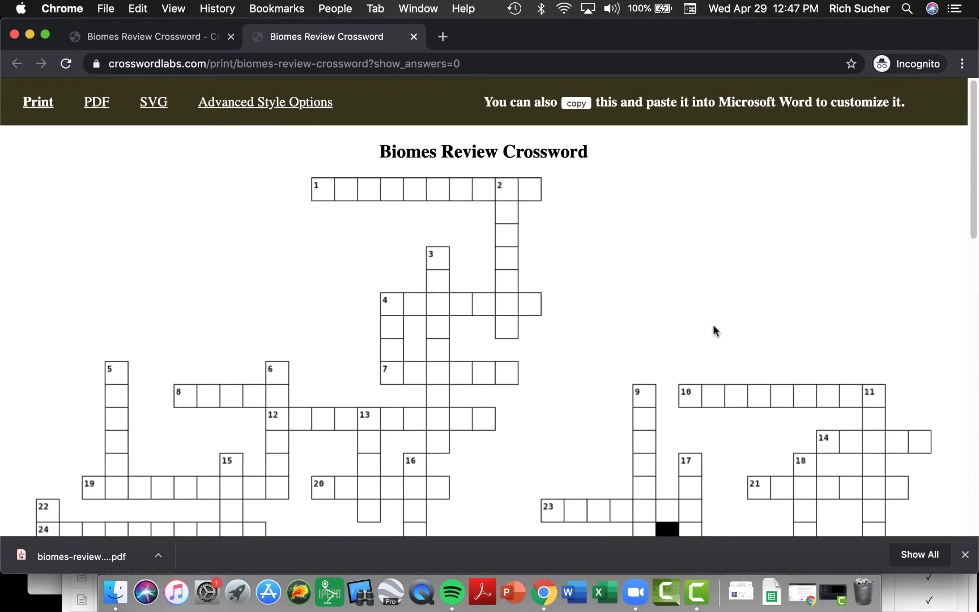
pyautogui.scroll(-10, 713, 324)
pyautogui.scroll(10, 713, 324)
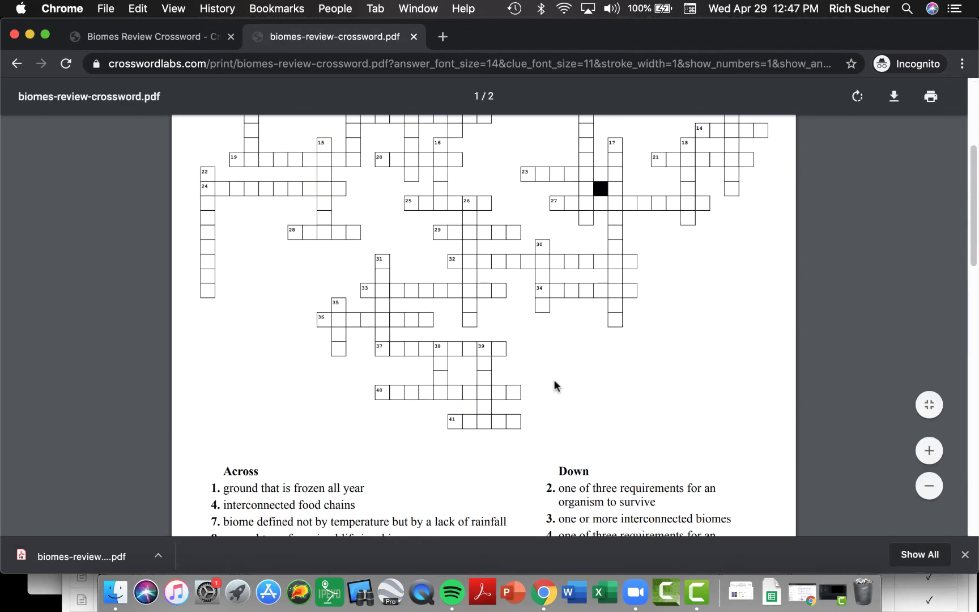
pyautogui.scroll(5, 556, 385)
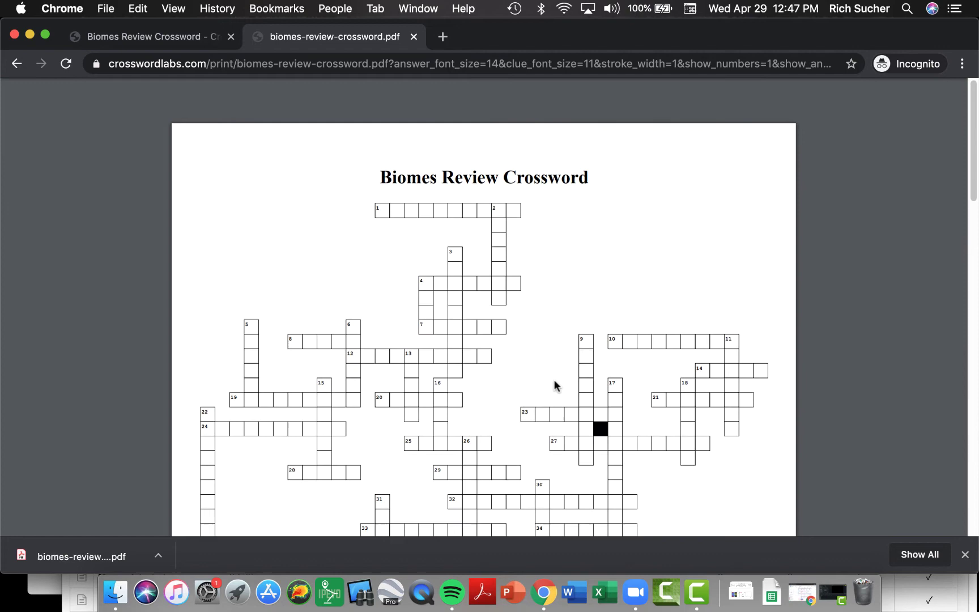
# Back on the puzzle tab, enter the test letters 'answerthis' in 1 Across, then move to 2 Down.
pyautogui.click(146, 37)
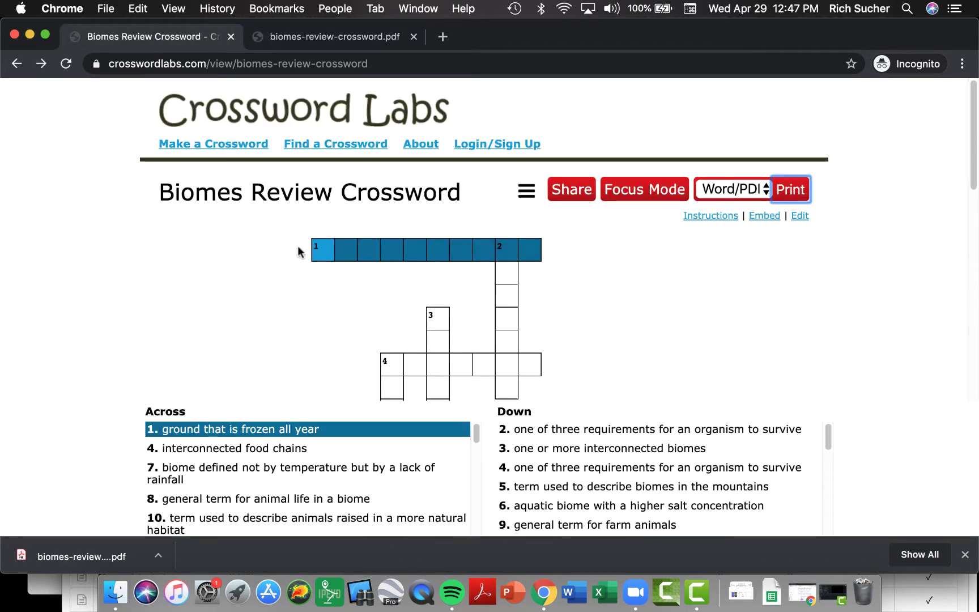
pyautogui.click(321, 257)
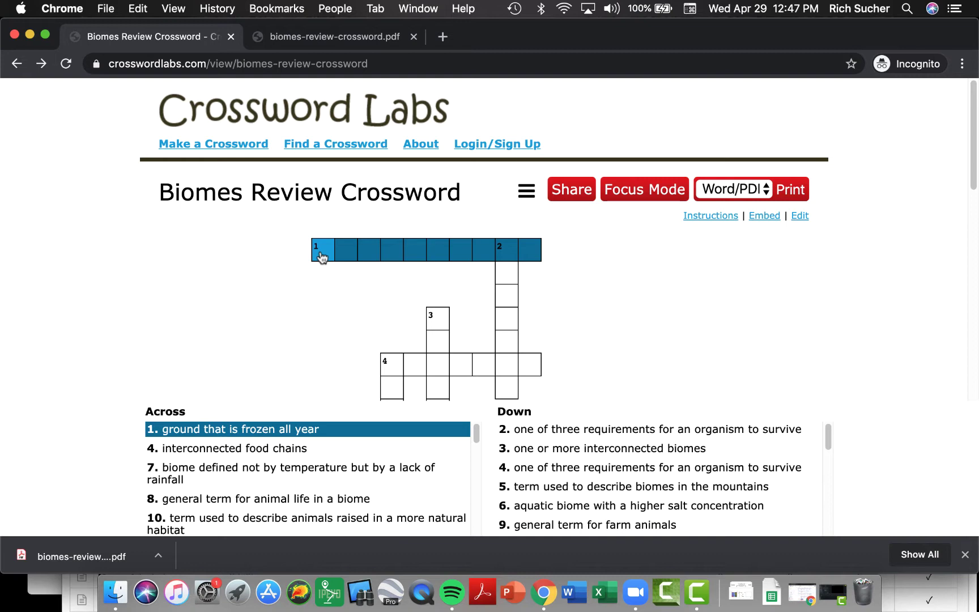
pyautogui.write('answer')
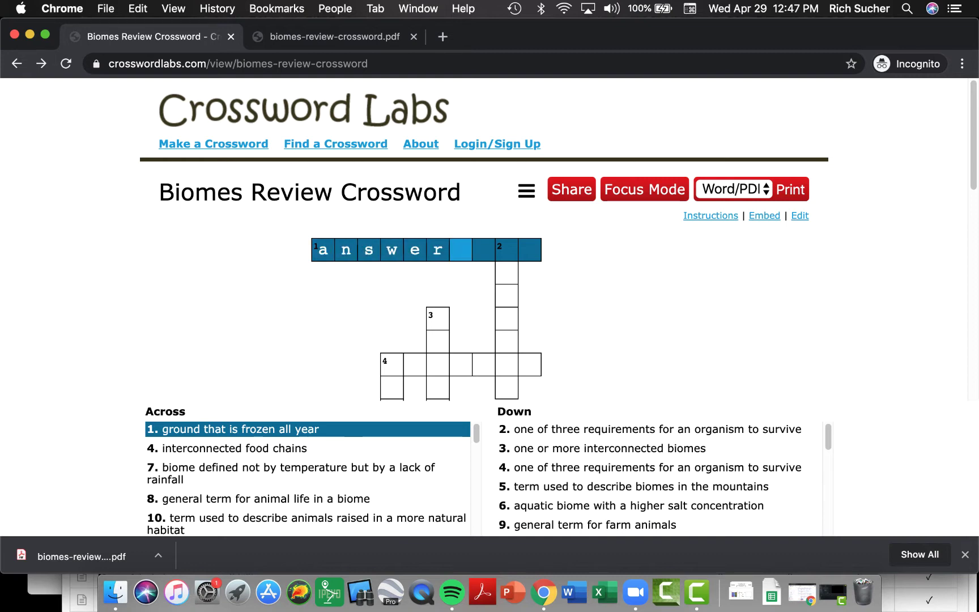
pyautogui.write('this')
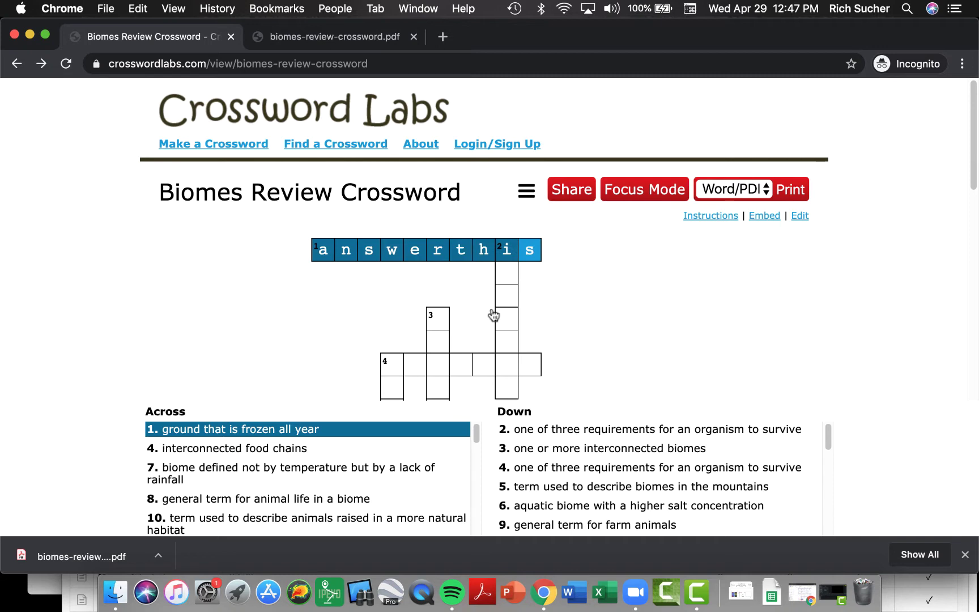
pyautogui.click(506, 325)
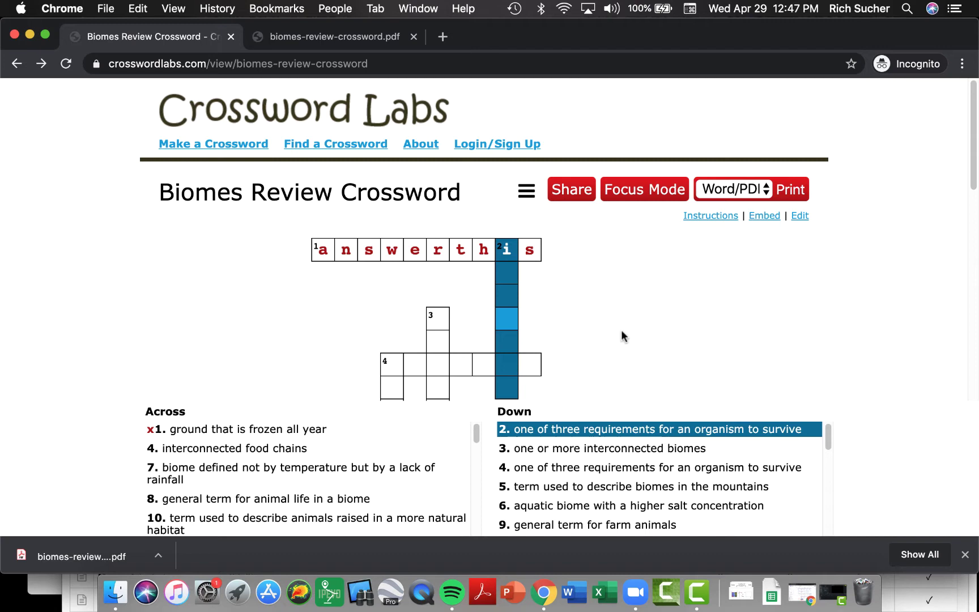
# Overwrite 1 Across with the correct answer 'permafrost'.
pyautogui.click(323, 258)
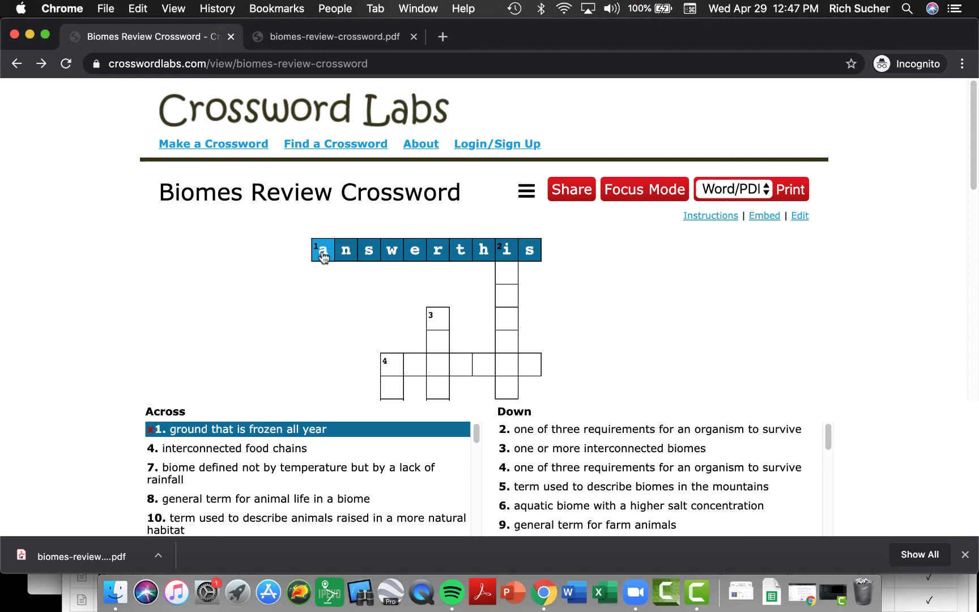
pyautogui.write('permafros')
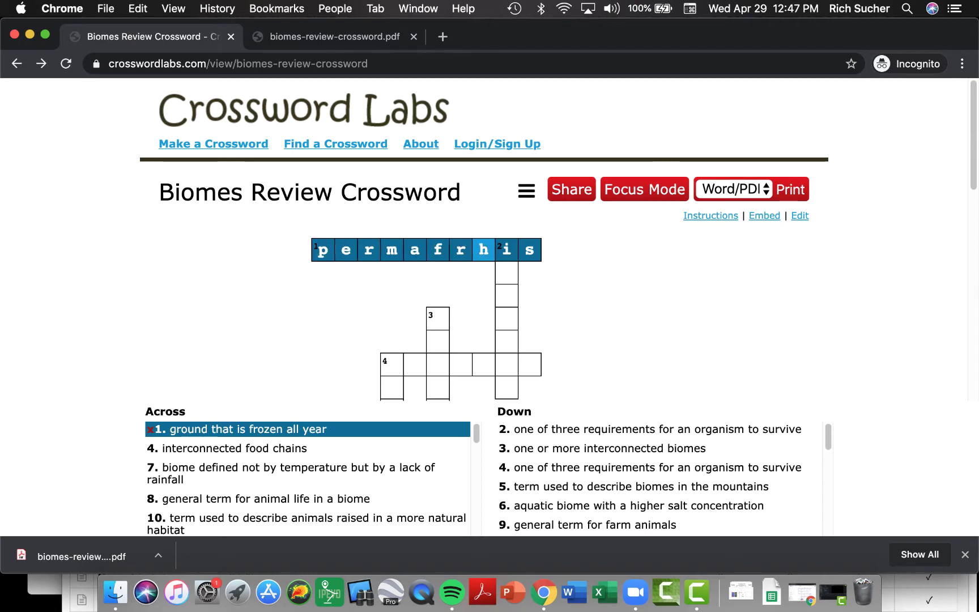
pyautogui.write('t')
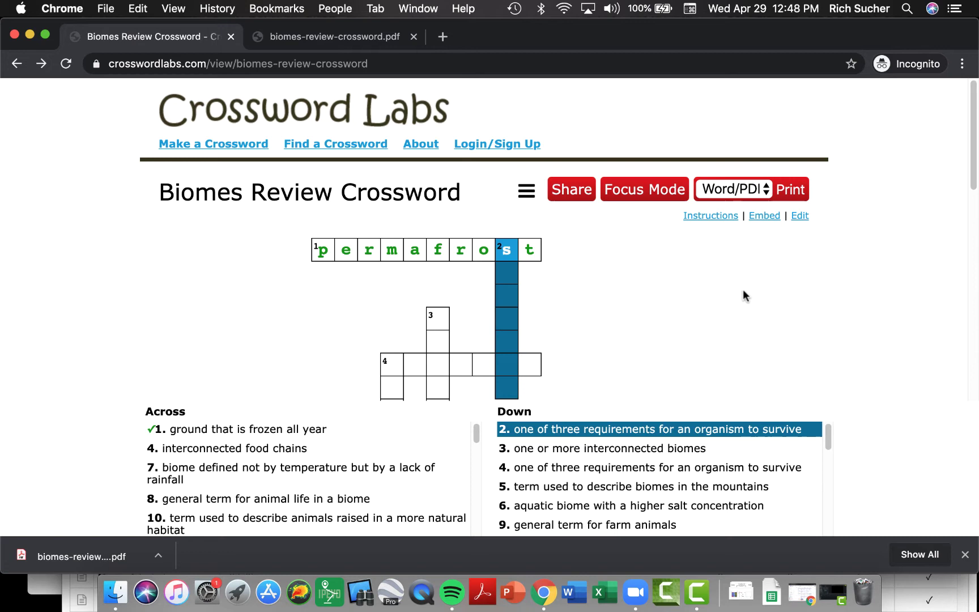
# Print the puzzle as This Page and open the result as a PDF in Preview.
pyautogui.click(765, 192)
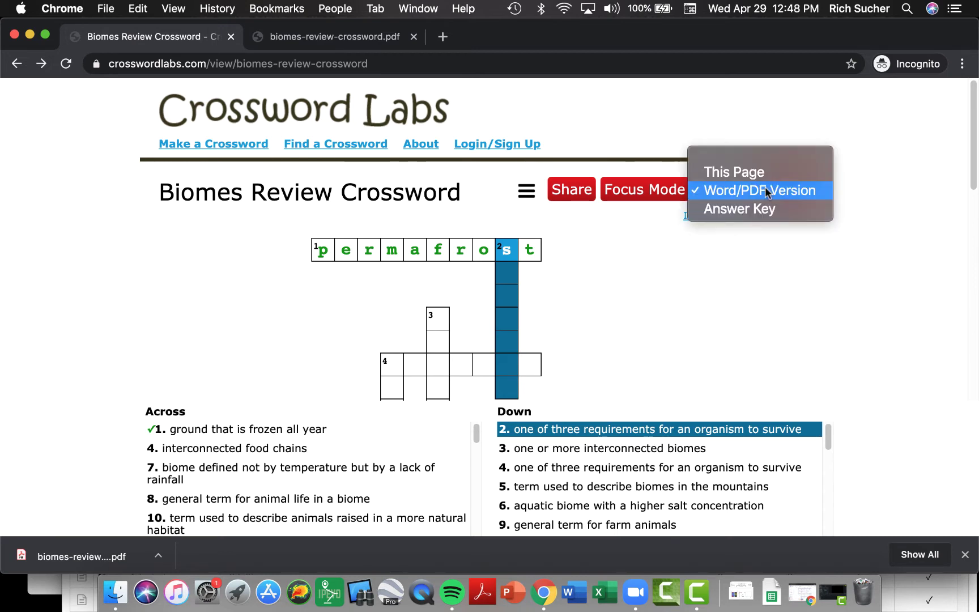
pyautogui.click(737, 172)
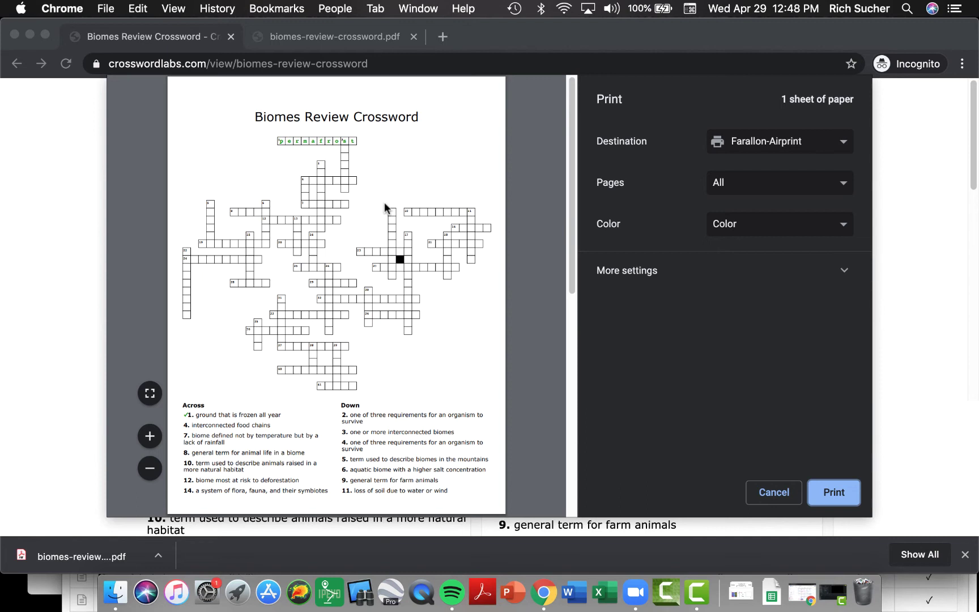
pyautogui.click(845, 272)
pyautogui.scroll(-5, 678, 377)
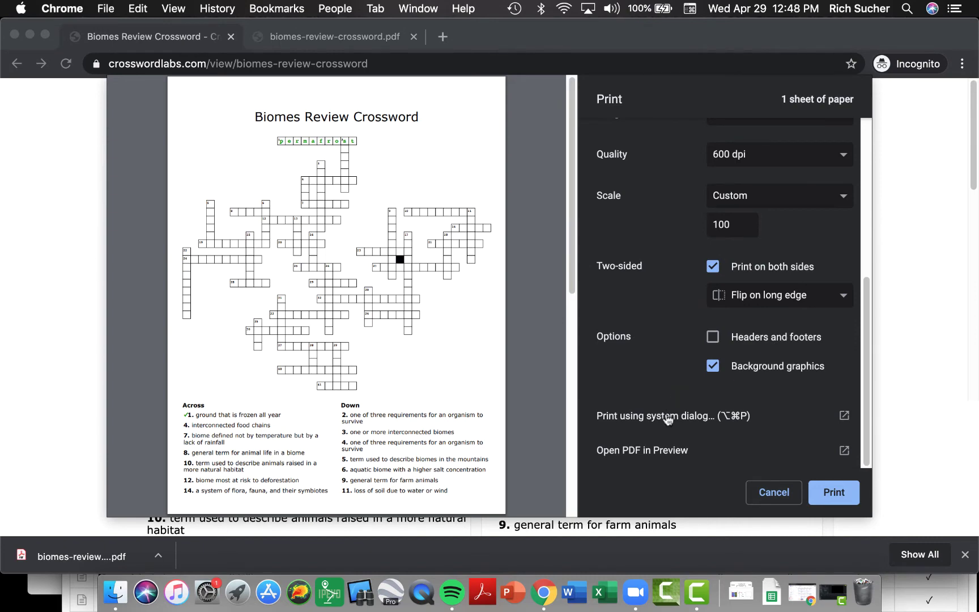
pyautogui.click(674, 453)
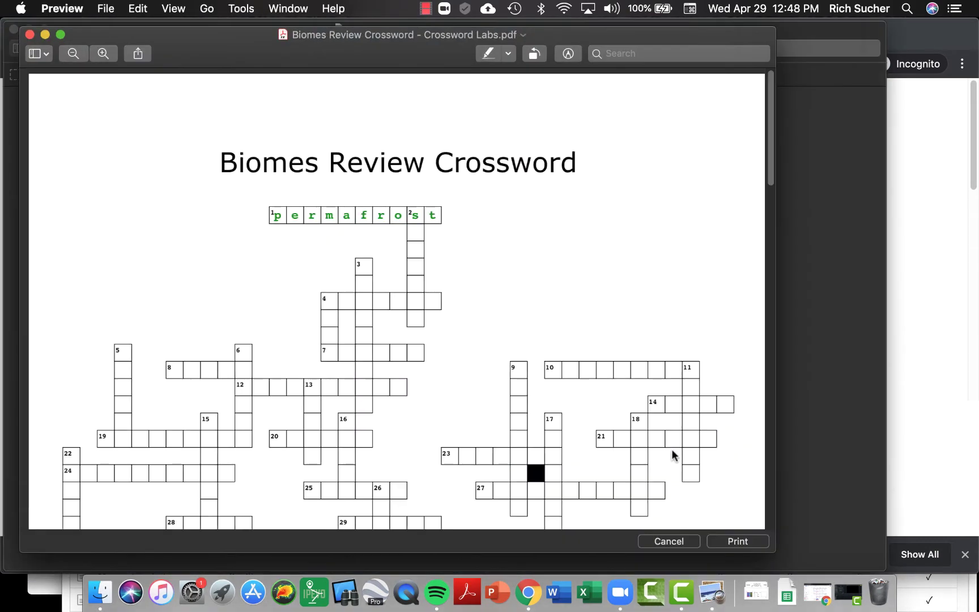
# Save the crossword PDF from Preview's File menu.
pyautogui.click(111, 10)
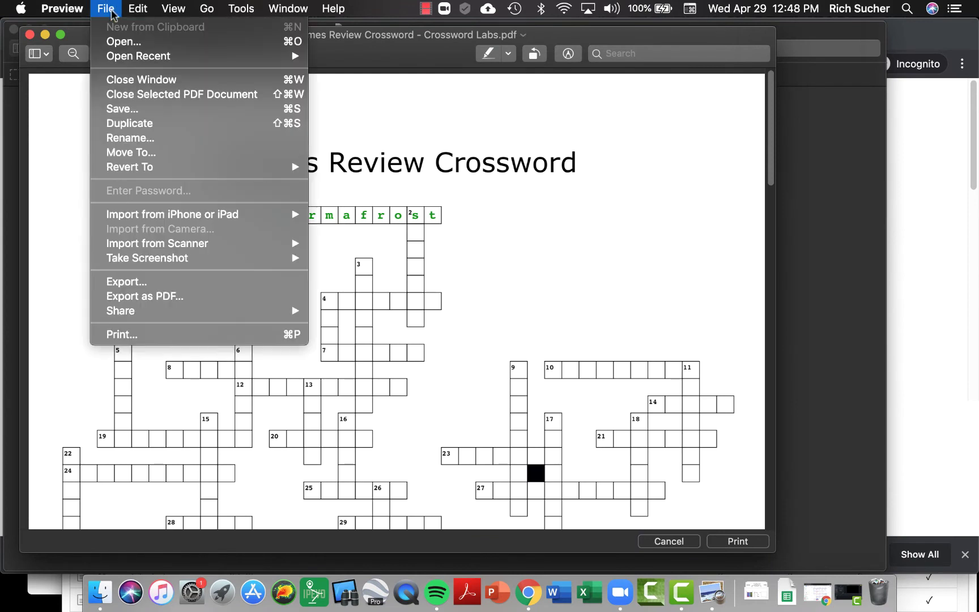
pyautogui.click(135, 109)
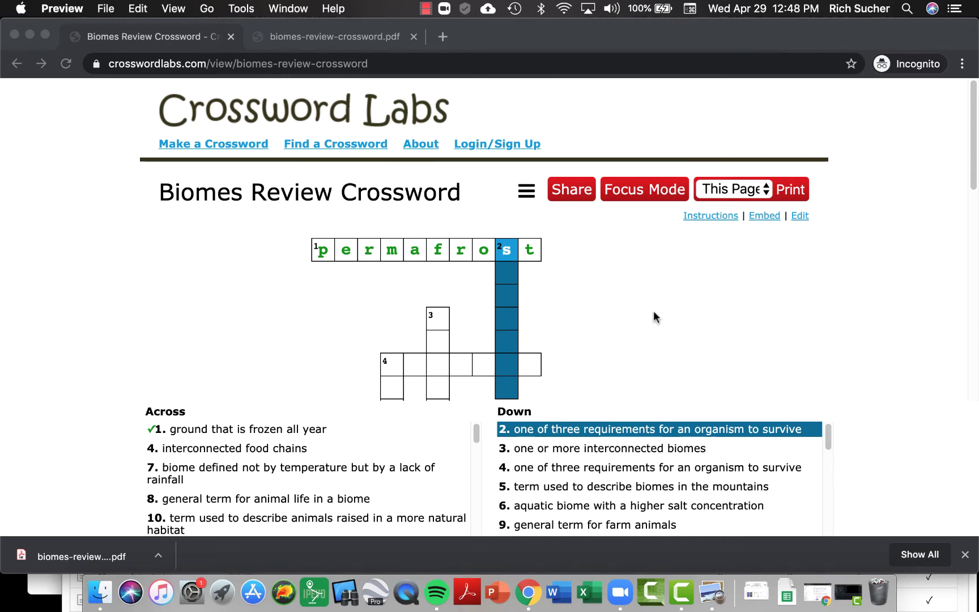
# Print This Page to preview the permafrost-filled puzzle on one sheet.
pyautogui.click(792, 189)
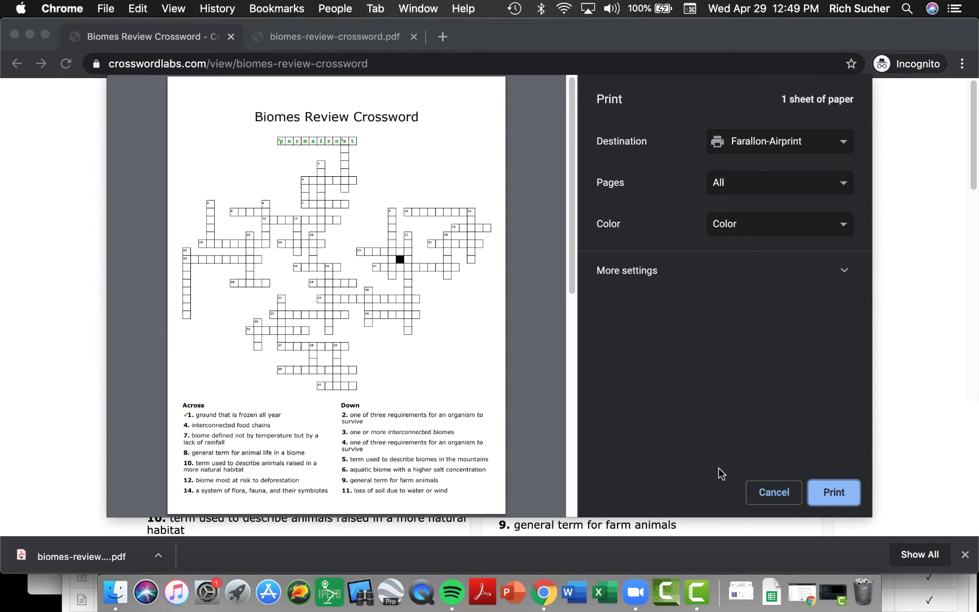
# Cancel the print dialog, then scroll down through the grid and back to the top.
pyautogui.click(772, 495)
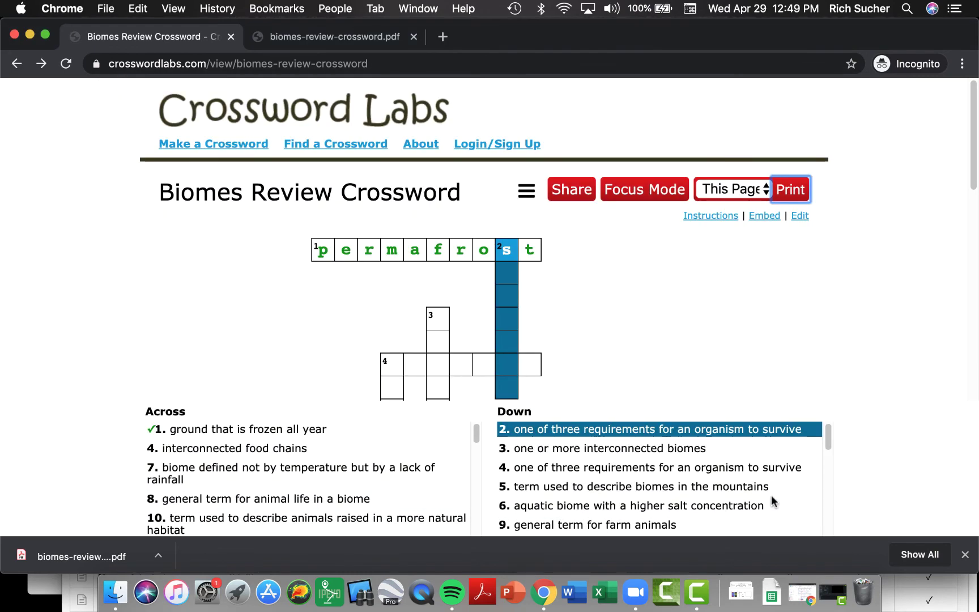
pyautogui.scroll(-10, 654, 339)
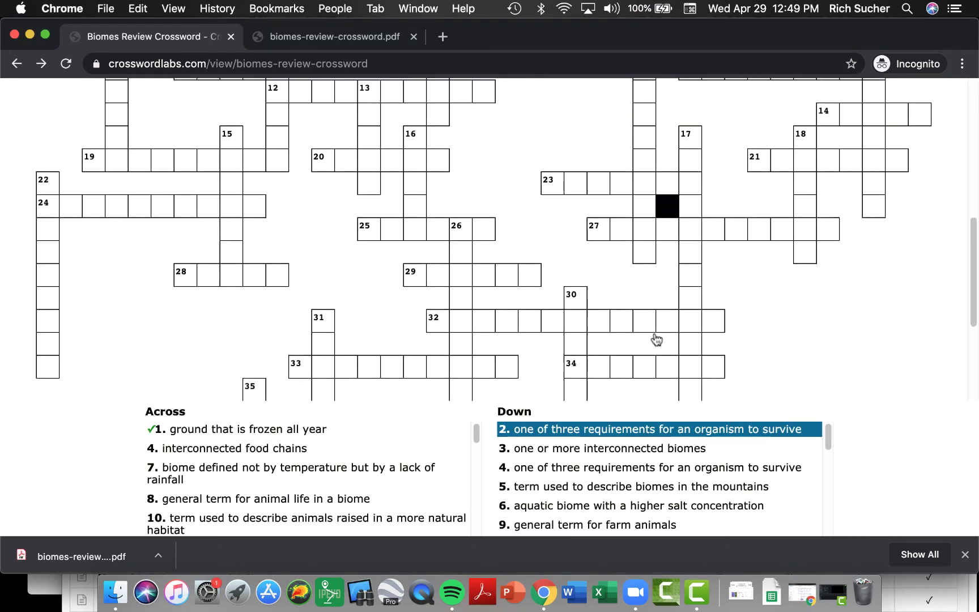
pyautogui.scroll(-5, 654, 332)
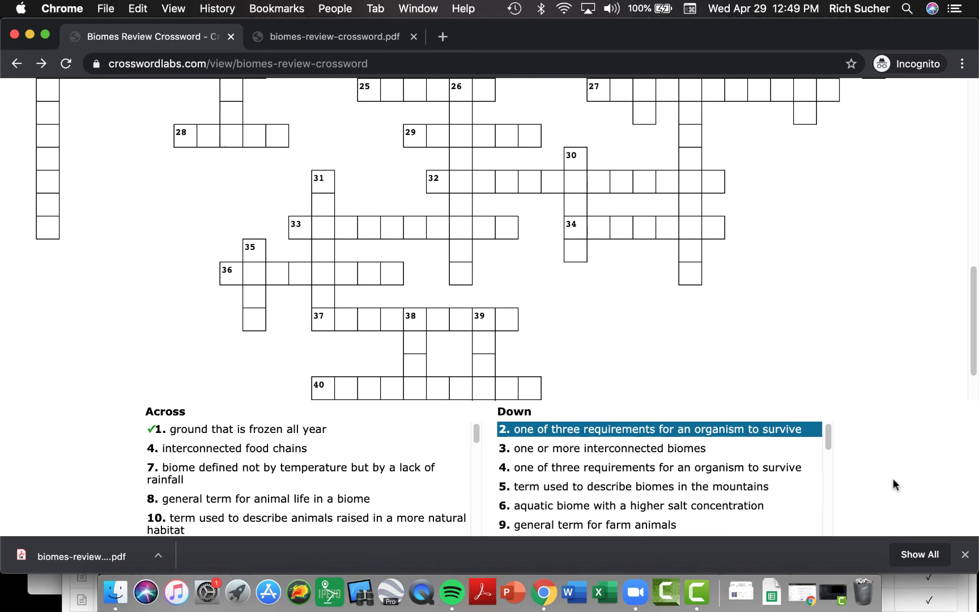
pyautogui.scroll(-1, 893, 479)
pyautogui.scroll(1, 896, 481)
pyautogui.scroll(15, 816, 324)
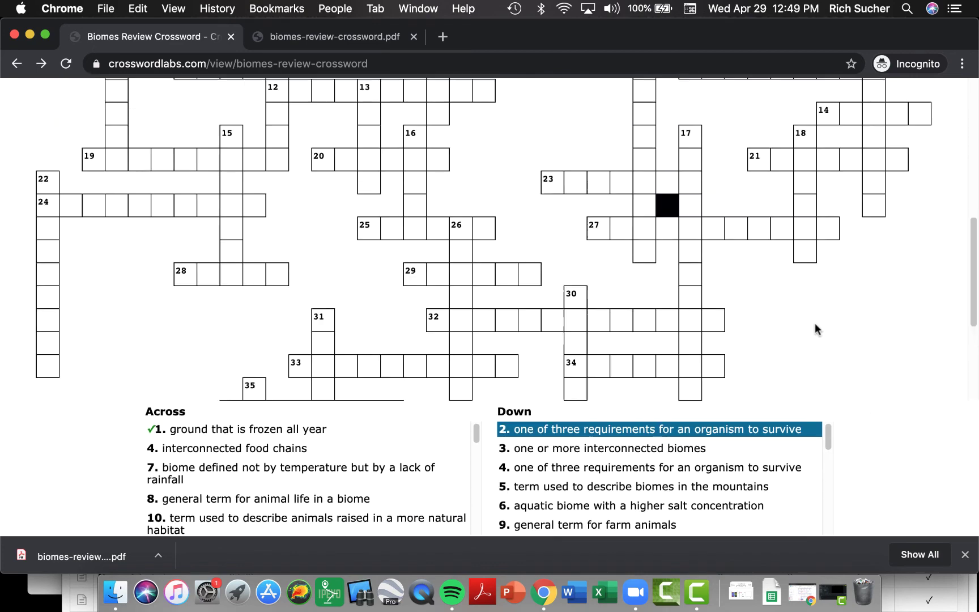